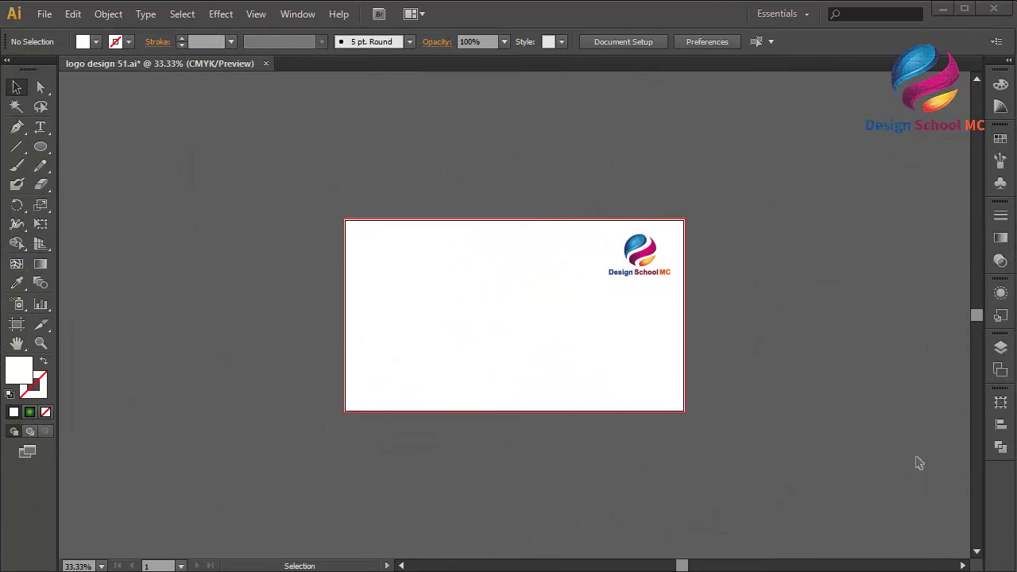
- Fit the artboard in the window, zooming from 33.33% to about 82%
{"action": "key", "text": "ctrl+0"}
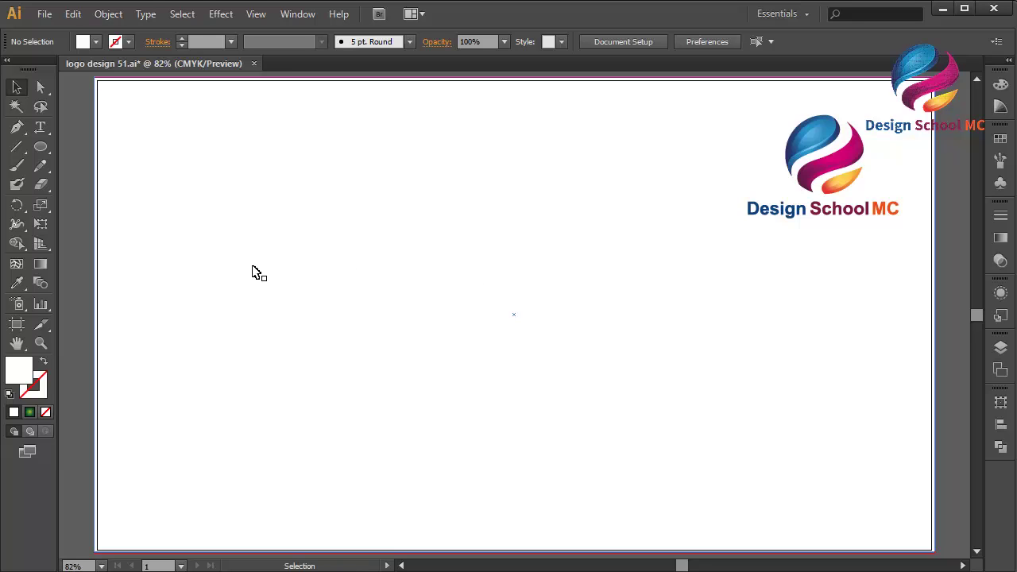
- With the Pen tool active, set the fill colour to grey 777777
{"action": "left_click", "coordinate": [17, 127]}
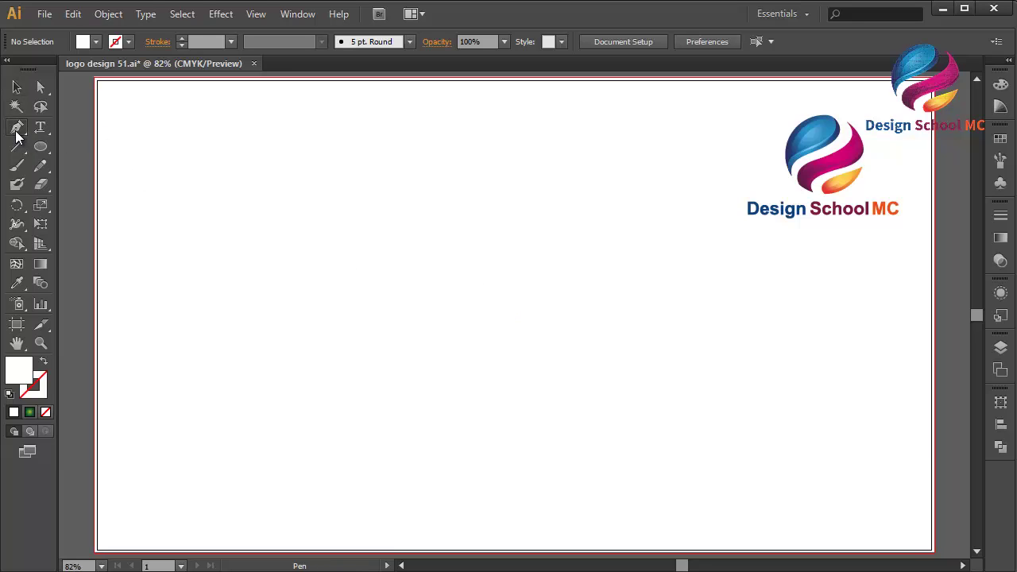
{"action": "double_click", "coordinate": [24, 379]}
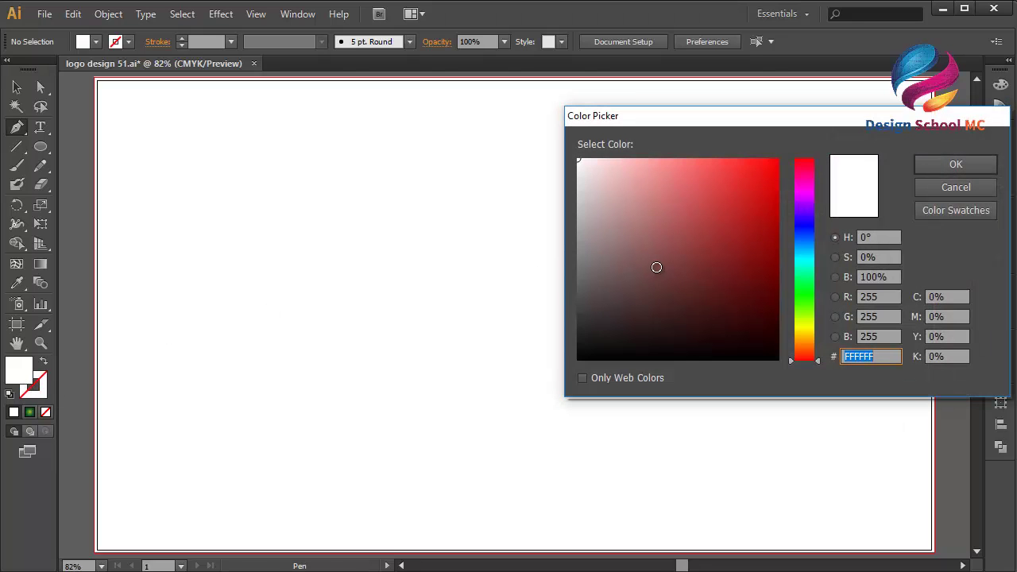
{"action": "type", "text": "777777"}
{"action": "left_click", "coordinate": [958, 162]}
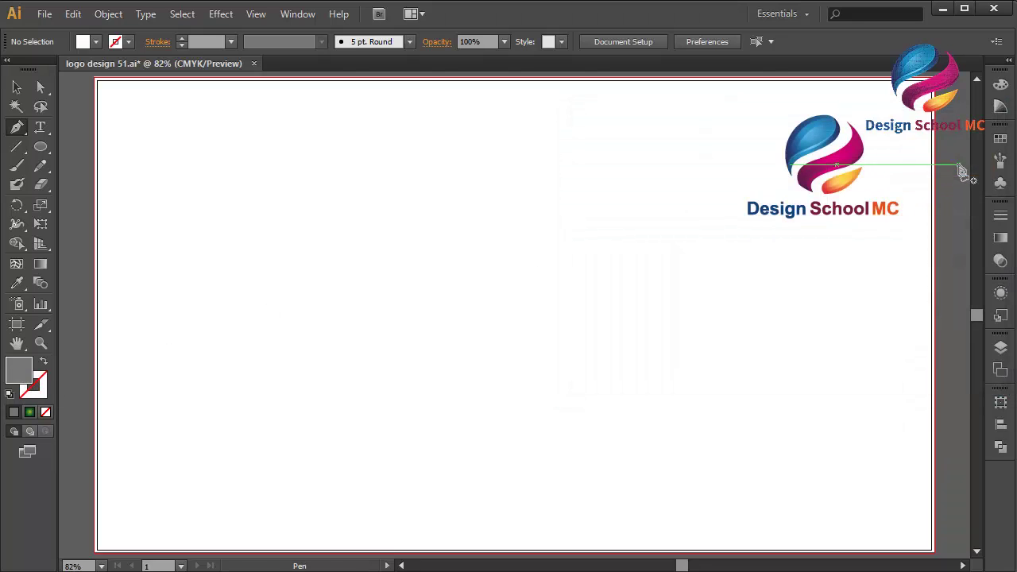
- Draw a closed curved half-shield path with one straight vertical edge
{"action": "left_click", "coordinate": [499, 189]}
{"action": "left_click_drag", "start_coordinate": [377, 255], "coordinate": [287, 273]}
{"action": "left_click", "coordinate": [378, 256]}
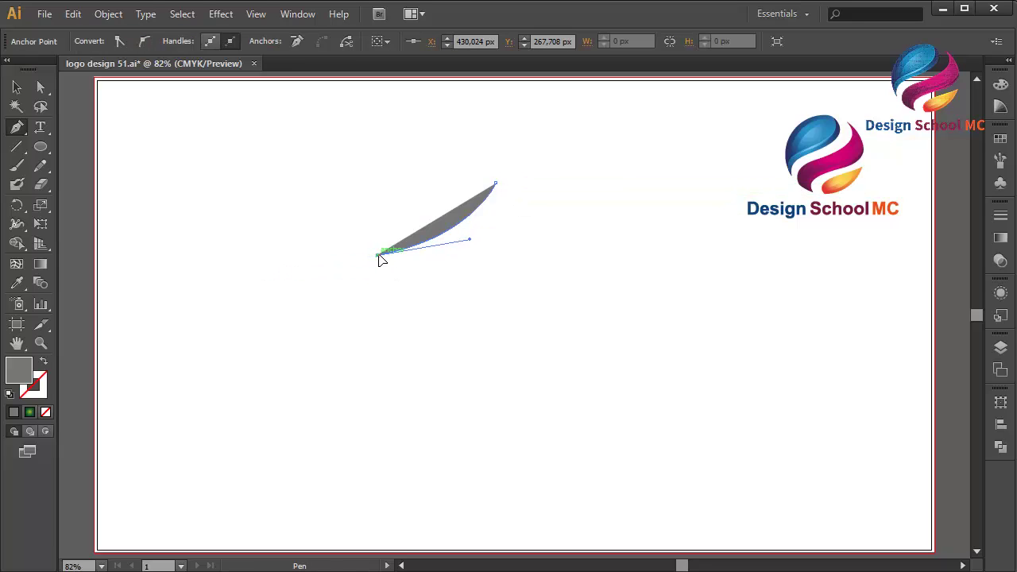
{"action": "left_click_drag", "start_coordinate": [495, 448], "coordinate": [624, 490]}
{"action": "left_click", "coordinate": [496, 449]}
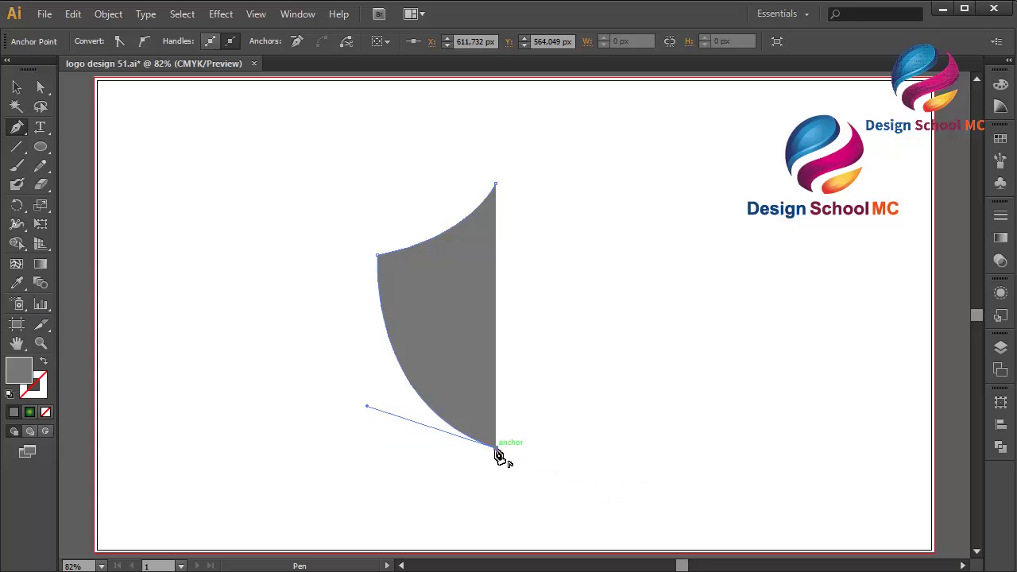
{"action": "left_click", "coordinate": [496, 186]}
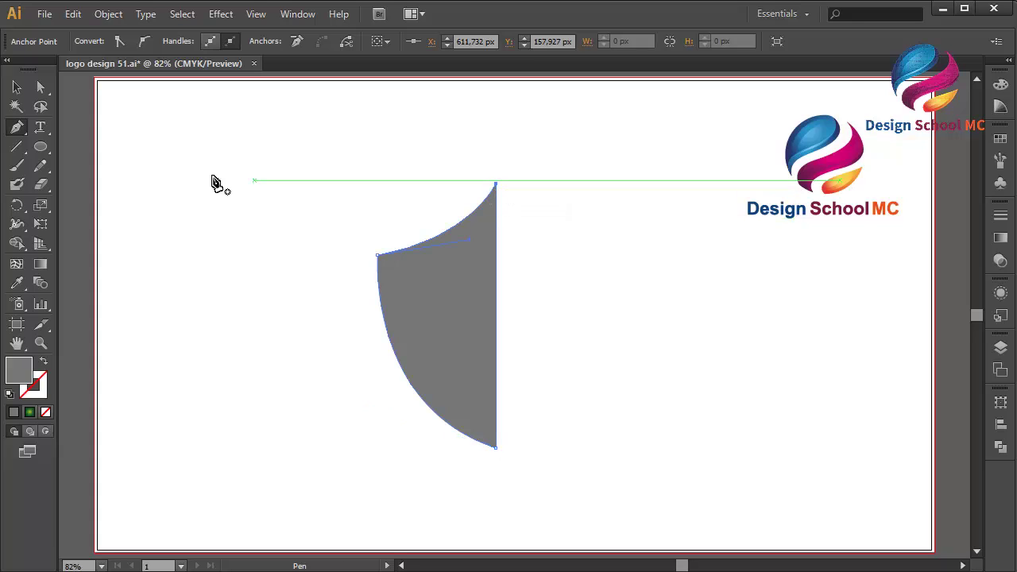
{"action": "left_click", "coordinate": [17, 88]}
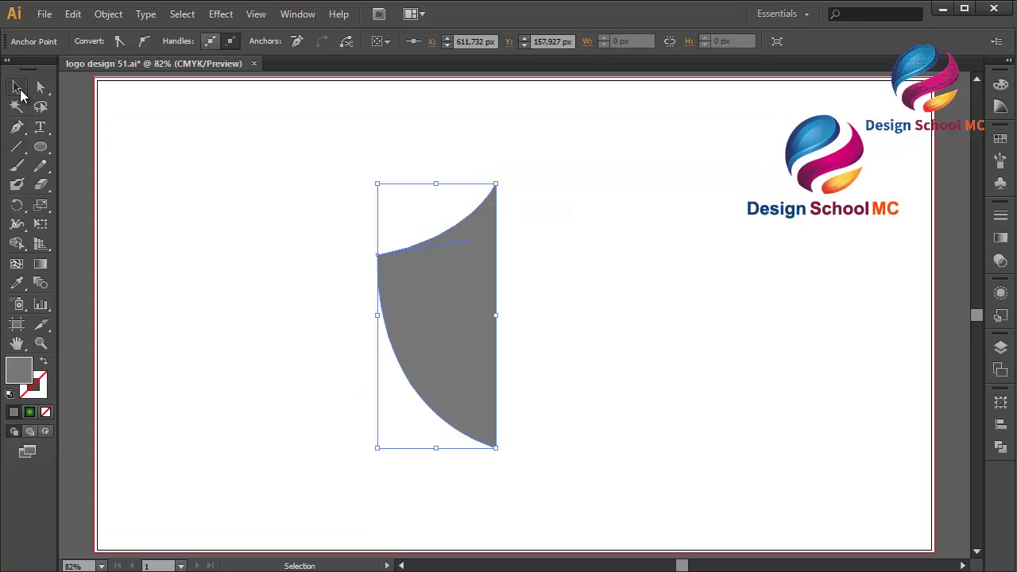
- Paste a copy of the half-shield in front and flip it across to form the right half
{"action": "left_click", "coordinate": [484, 377]}
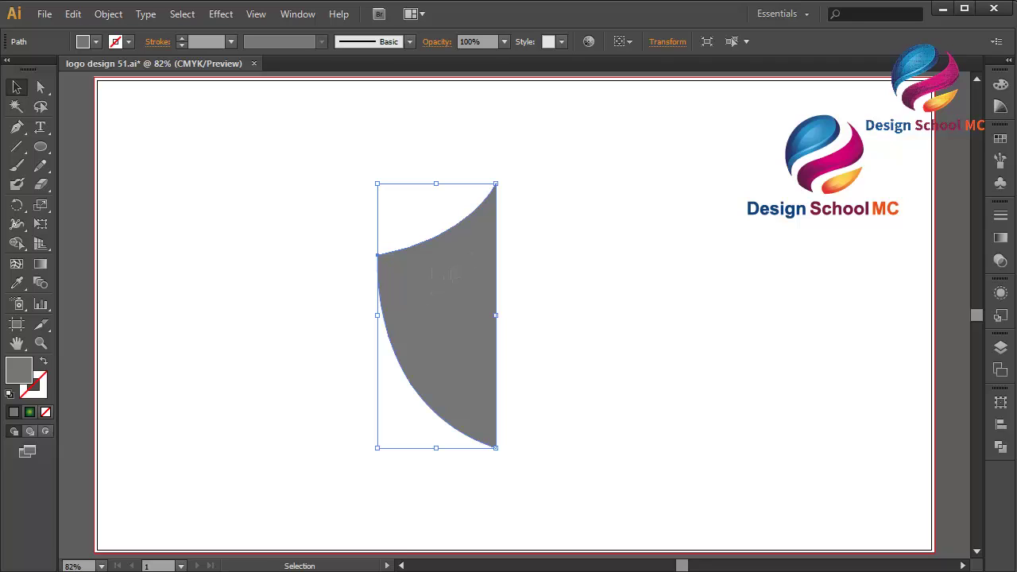
{"action": "left_click", "coordinate": [72, 14]}
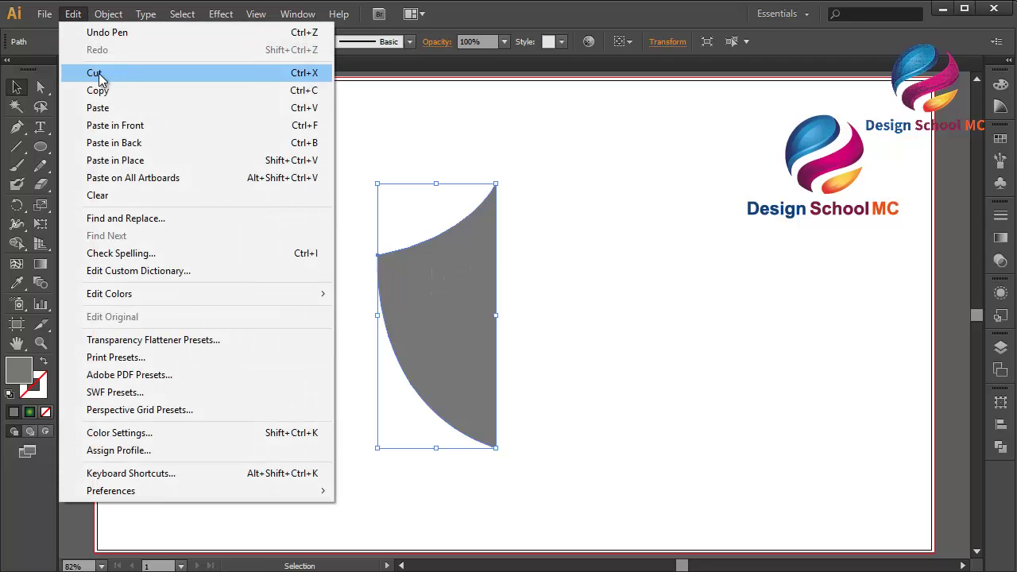
{"action": "left_click", "coordinate": [98, 90]}
{"action": "left_click", "coordinate": [73, 14]}
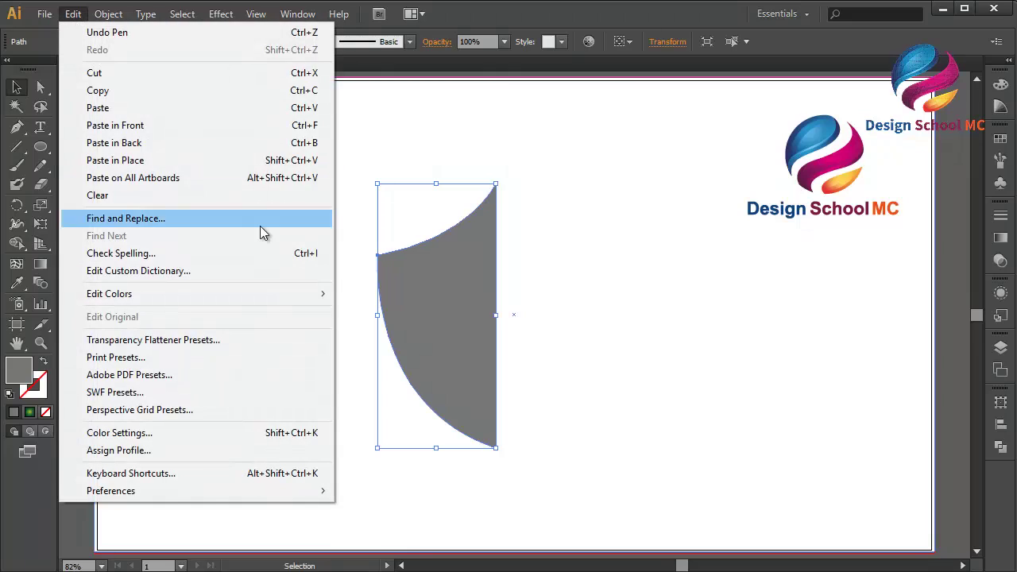
{"action": "left_click", "coordinate": [182, 126]}
{"action": "left_click_drag", "start_coordinate": [377, 316], "coordinate": [614, 324]}
- Unite both halves into one grey shield and move it up slightly
{"action": "left_click", "coordinate": [459, 326], "text": "shift"}
{"action": "left_click", "coordinate": [1003, 448]}
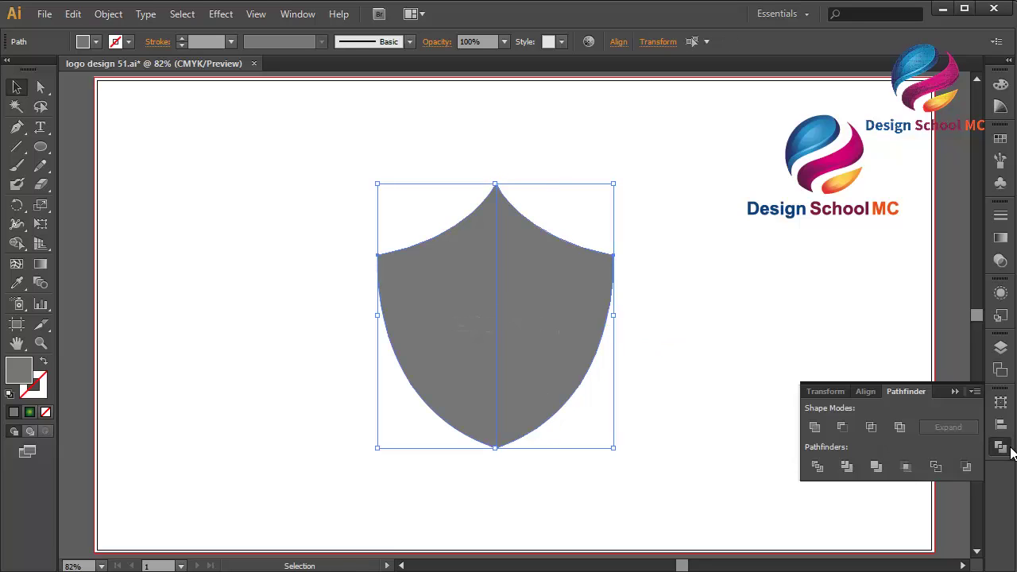
{"action": "left_click", "coordinate": [819, 429]}
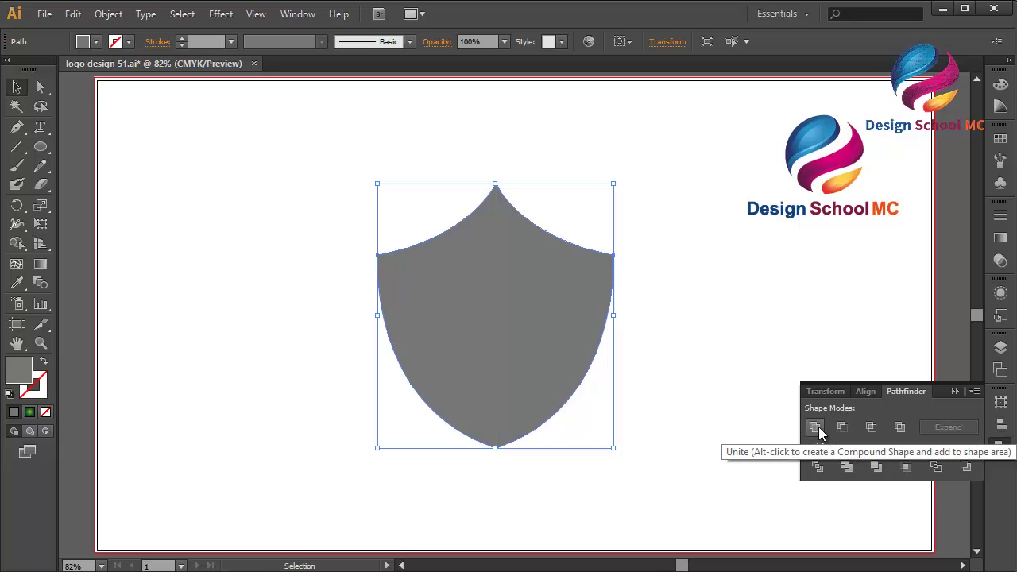
{"action": "left_click", "coordinate": [955, 391]}
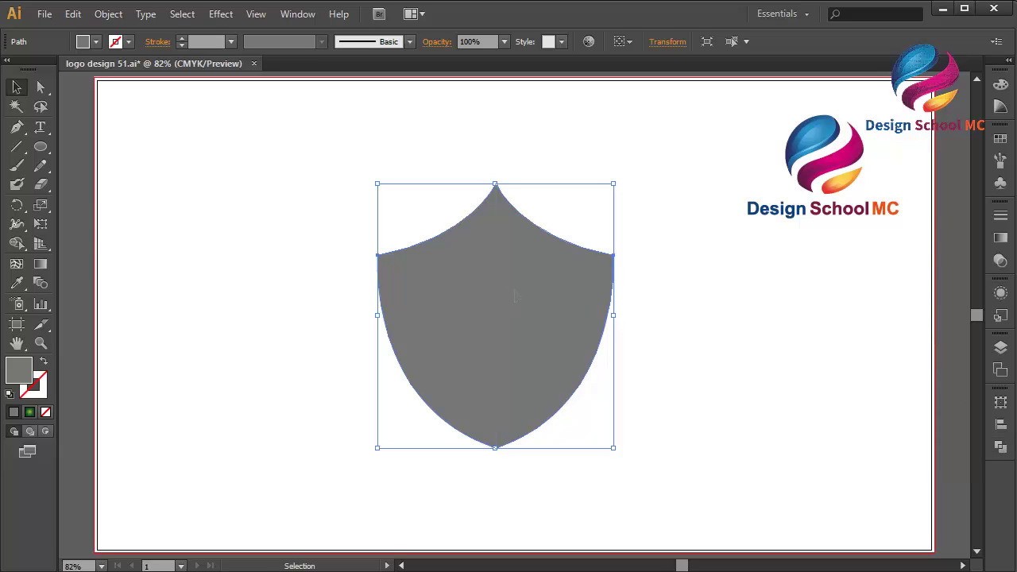
{"action": "left_click_drag", "start_coordinate": [483, 318], "coordinate": [469, 256]}
- Nudge the shield's bottom anchor point lower for a pointier base
{"action": "left_click", "coordinate": [41, 87]}
{"action": "left_click", "coordinate": [486, 393]}
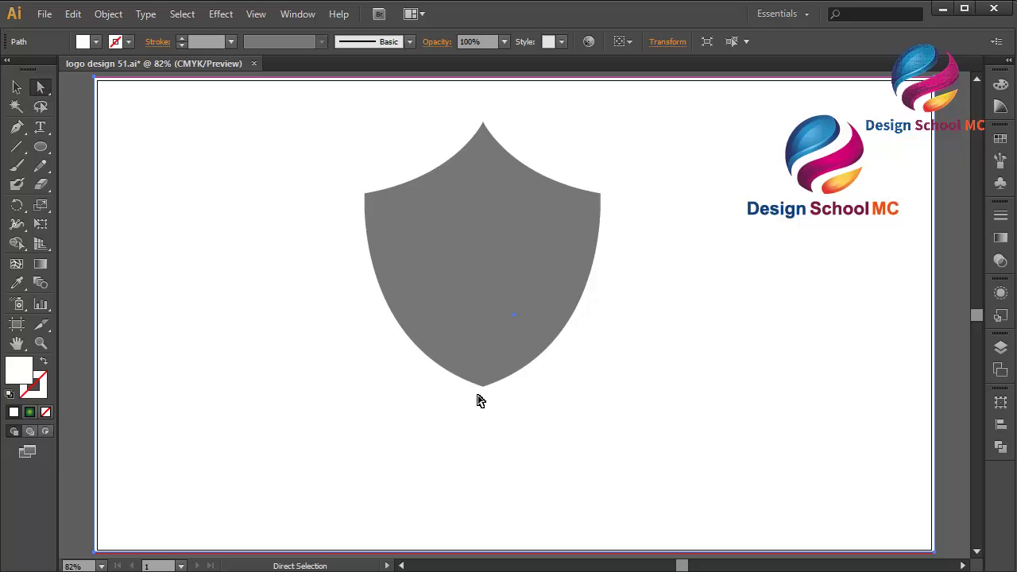
{"action": "left_click", "coordinate": [485, 389]}
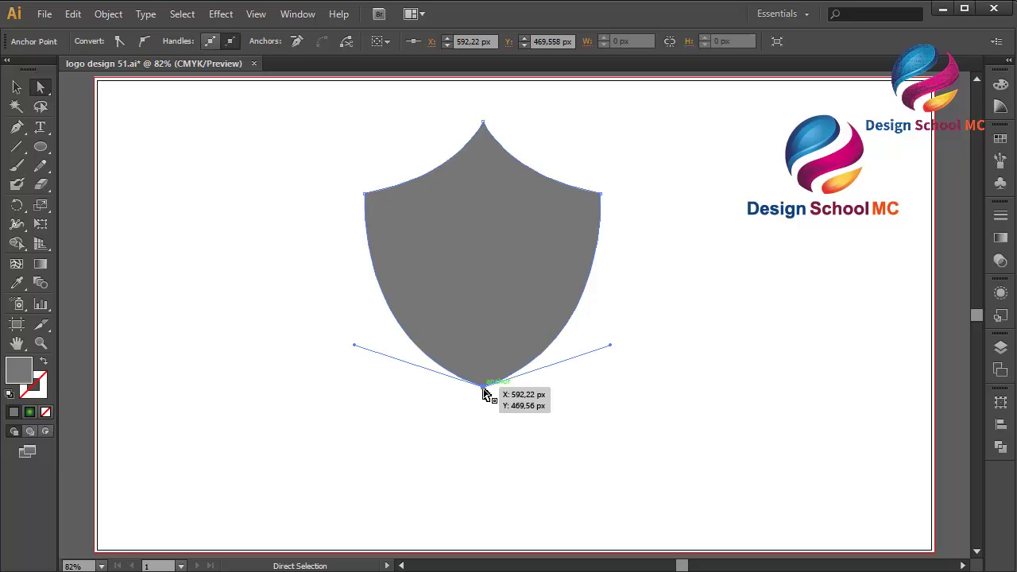
{"action": "key", "text": "Down"}
{"action": "key", "text": "Down"}
{"action": "key", "text": "Down"}
{"action": "key", "text": "Down"}
{"action": "key", "text": "Down"}
{"action": "key", "text": "Down"}
{"action": "key", "text": "Down"}
{"action": "key", "text": "Down"}
{"action": "key", "text": "Down"}
{"action": "key", "text": "Down"}
{"action": "key", "text": "Down"}
{"action": "key", "text": "Down"}
{"action": "key", "text": "Down"}
{"action": "key", "text": "Down"}
{"action": "key", "text": "Down"}
{"action": "key", "text": "Down"}
{"action": "key", "text": "Down"}
{"action": "key", "text": "Down"}
{"action": "key", "text": "Down"}
{"action": "key", "text": "Down"}
{"action": "key", "text": "Down"}
{"action": "key", "text": "Down"}
{"action": "key", "text": "Down"}
{"action": "key", "text": "Down"}
{"action": "key", "text": "Down"}
{"action": "key", "text": "Down"}
{"action": "left_click", "coordinate": [16, 87]}
- Draw a wide ellipse overlapping the shield's upper part and extending past its left side
{"action": "left_click_drag", "start_coordinate": [504, 298], "coordinate": [519, 343]}
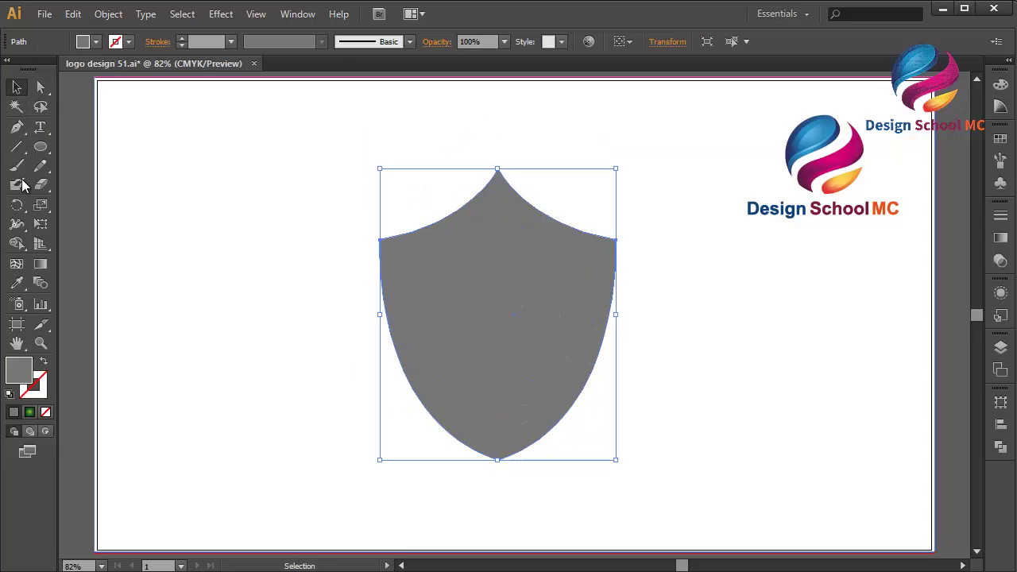
{"action": "left_click", "coordinate": [40, 148]}
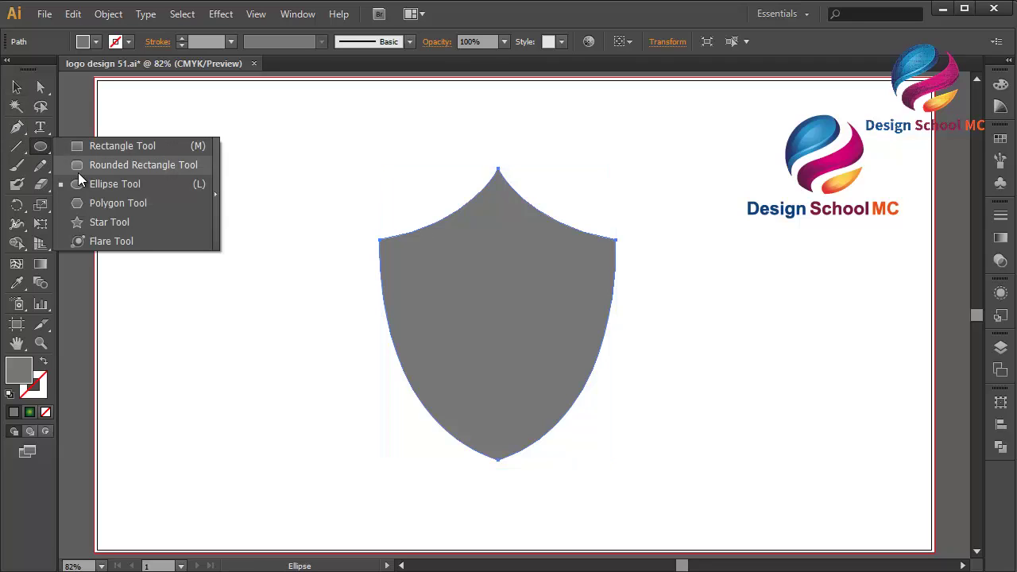
{"action": "left_click", "coordinate": [101, 184]}
{"action": "left_click_drag", "start_coordinate": [152, 196], "coordinate": [603, 341]}
- Fill the ellipse with a dark grey swatch
{"action": "left_click", "coordinate": [17, 87]}
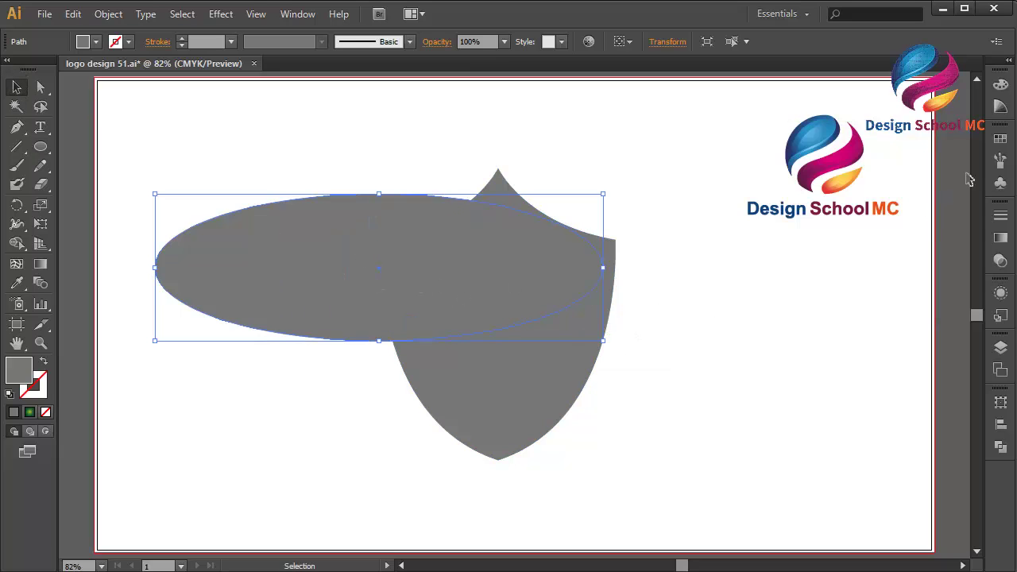
{"action": "left_click", "coordinate": [1000, 138]}
{"action": "scroll", "coordinate": [858, 205], "scroll_direction": "down", "scroll_amount": 3}
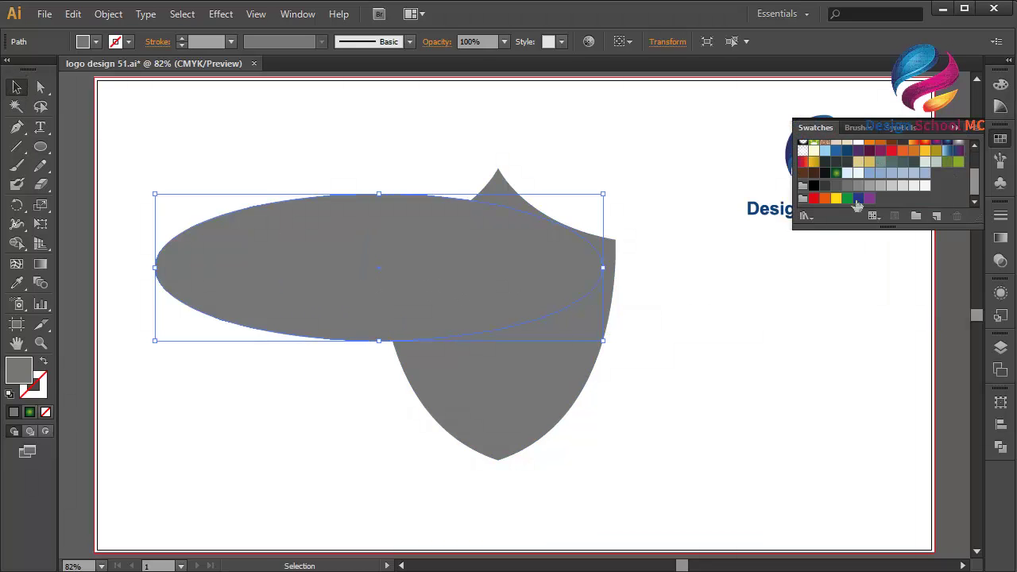
{"action": "left_click", "coordinate": [829, 190]}
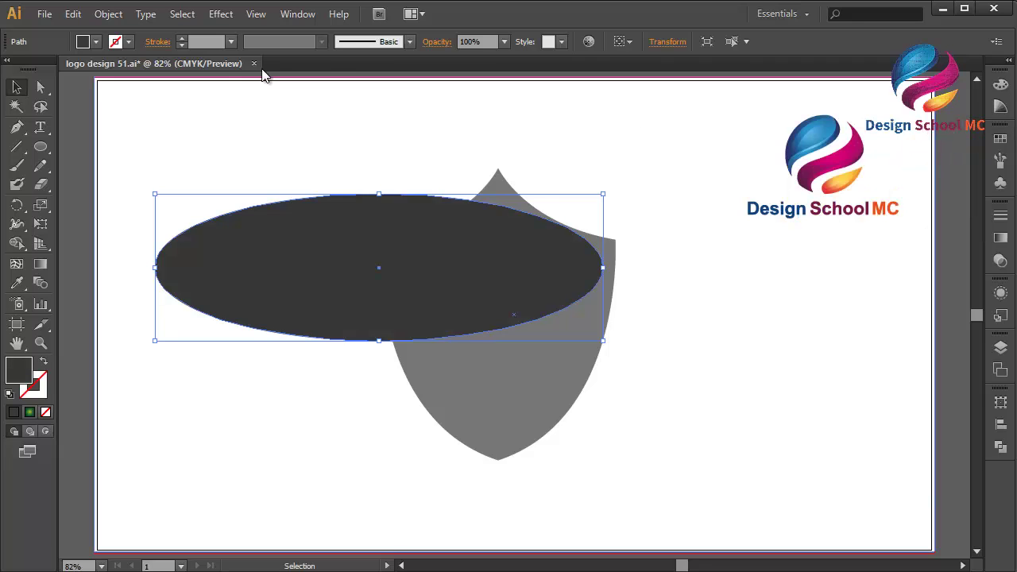
- Paste a copy of the ellipse in front, shift it down, flatten it, then select both ellipses
{"action": "left_click", "coordinate": [79, 16]}
{"action": "left_click", "coordinate": [103, 89]}
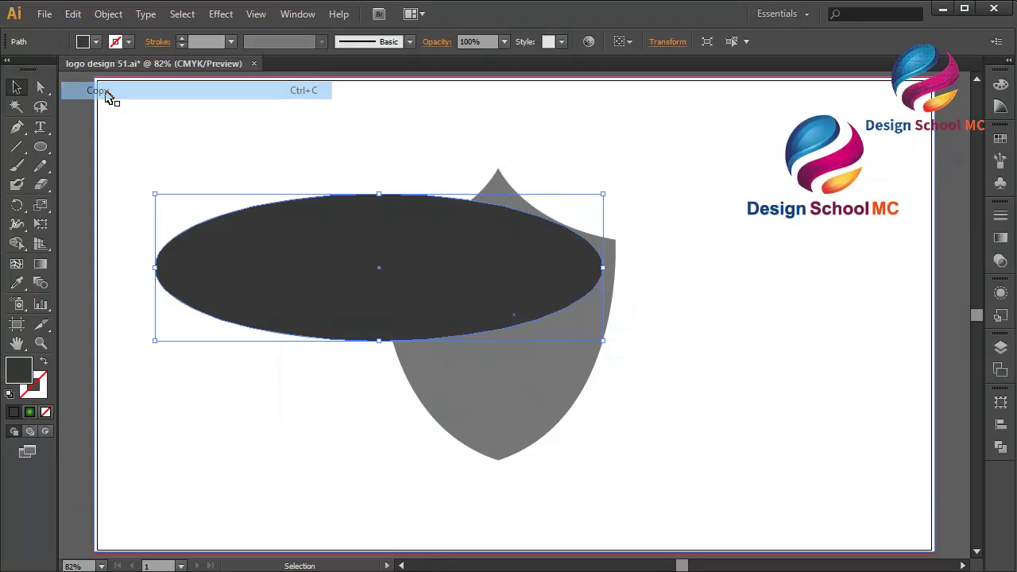
{"action": "left_click", "coordinate": [73, 16]}
{"action": "left_click", "coordinate": [123, 125]}
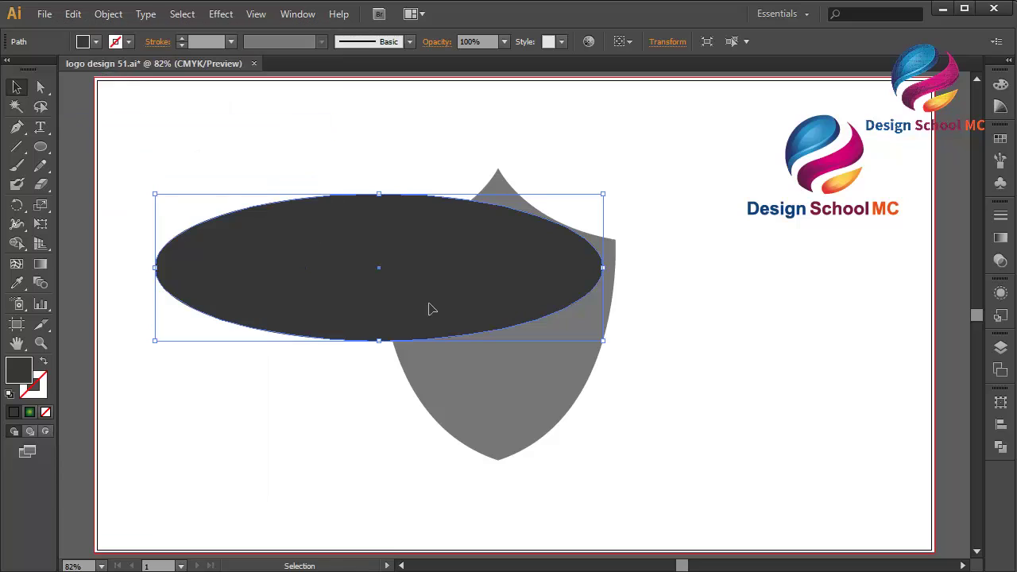
{"action": "left_click_drag", "start_coordinate": [435, 310], "coordinate": [434, 326]}
{"action": "left_click_drag", "start_coordinate": [379, 354], "coordinate": [379, 347]}
{"action": "left_click", "coordinate": [398, 207], "text": "shift"}
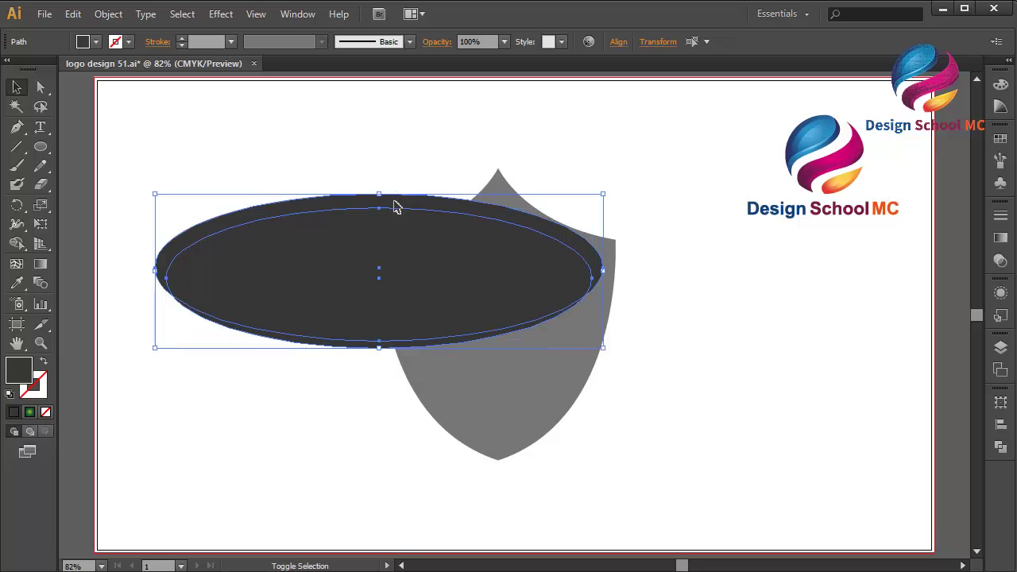
{"action": "left_click", "coordinate": [1001, 448]}
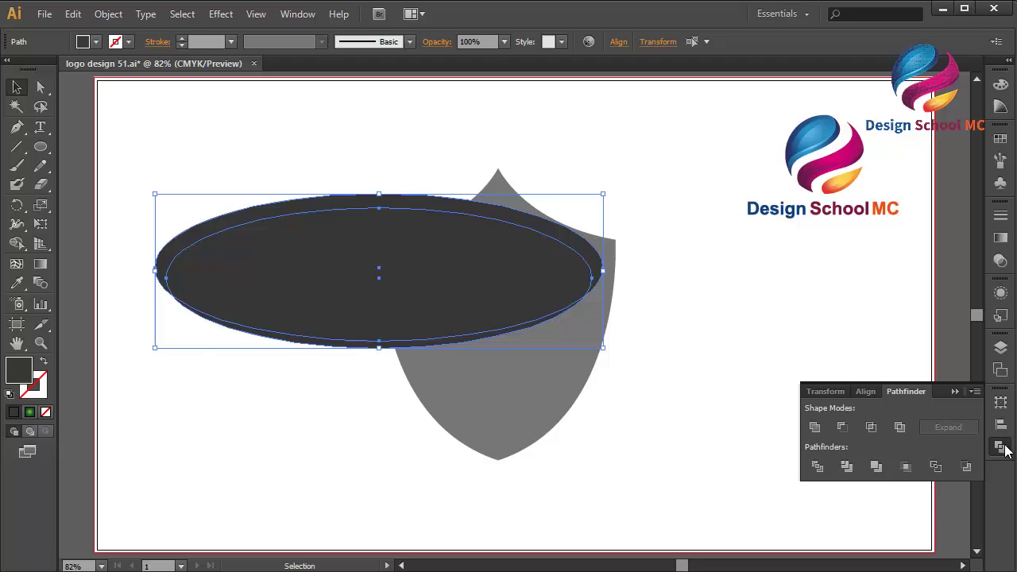
- Subtract the front ellipse to form a crescent arc, then tilt it diagonally across the shield
{"action": "left_click", "coordinate": [843, 427]}
{"action": "left_click", "coordinate": [954, 392]}
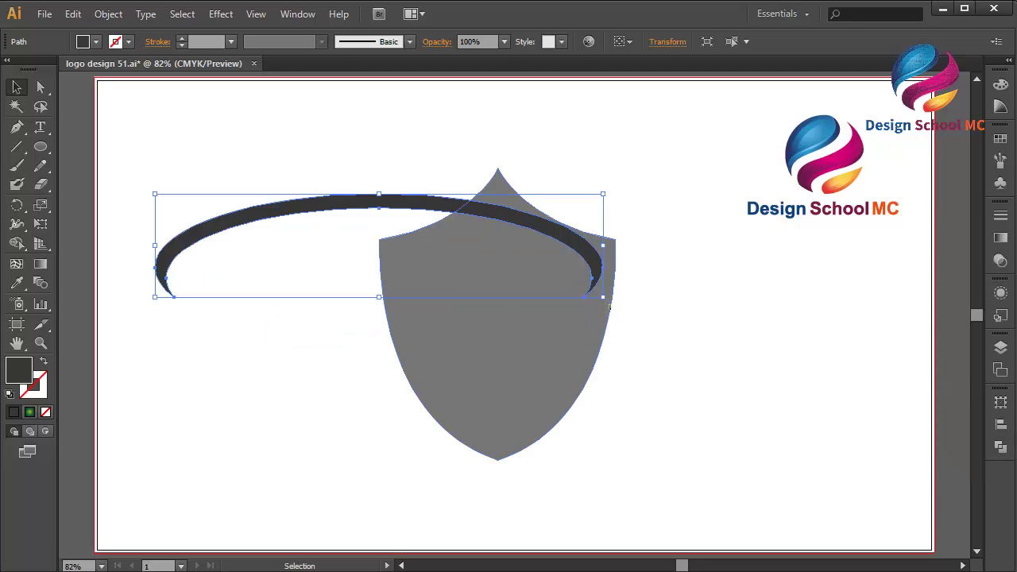
{"action": "left_click_drag", "start_coordinate": [611, 306], "coordinate": [620, 134]}
{"action": "left_click_drag", "start_coordinate": [498, 127], "coordinate": [665, 220]}
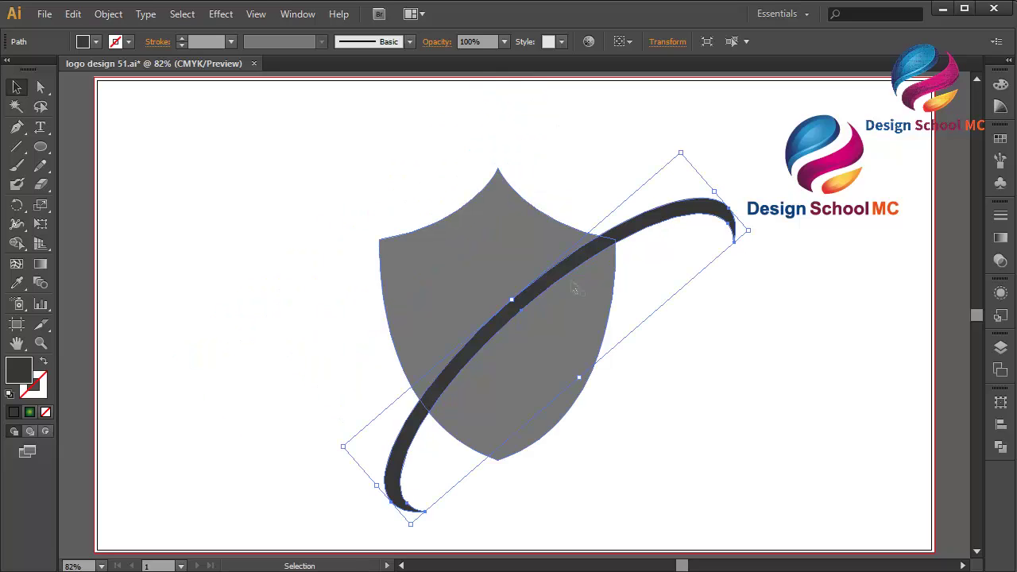
- Cut the arc out of the shield with Minus Front and ungroup the two resulting pieces
{"action": "left_click", "coordinate": [551, 333], "text": "shift"}
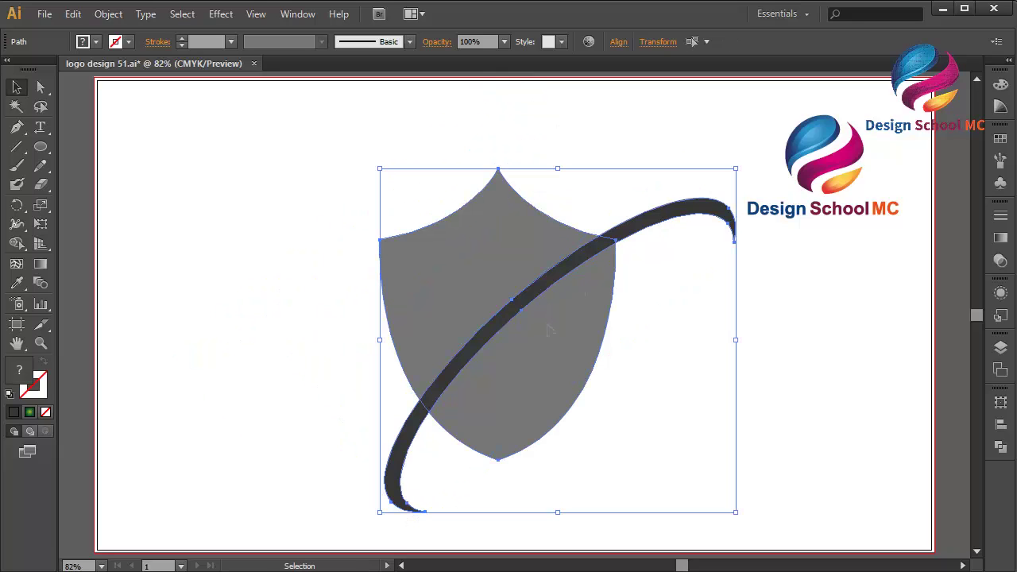
{"action": "left_click", "coordinate": [1000, 449]}
{"action": "left_click", "coordinate": [842, 428]}
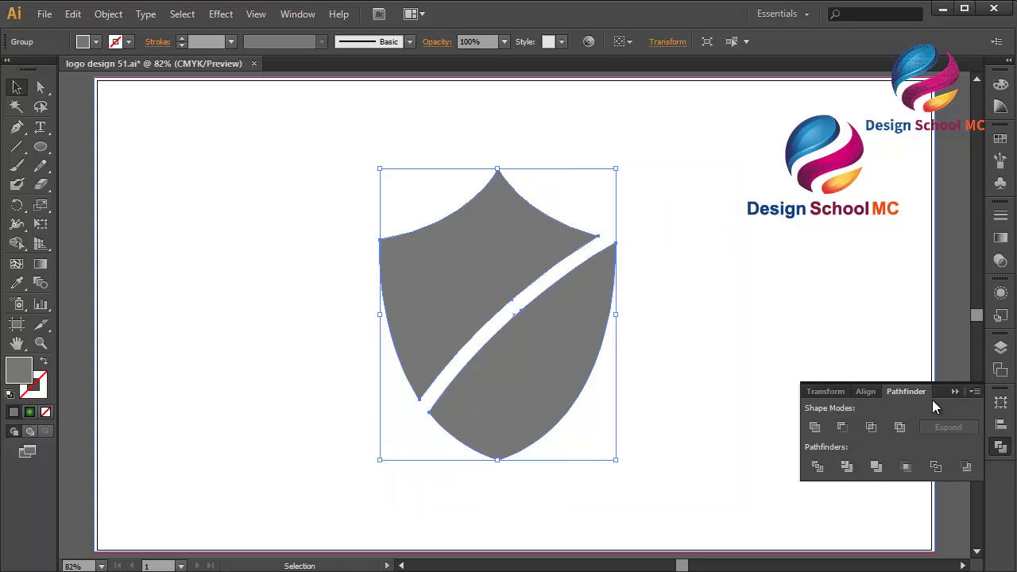
{"action": "left_click", "coordinate": [954, 392]}
{"action": "right_click", "coordinate": [712, 373]}
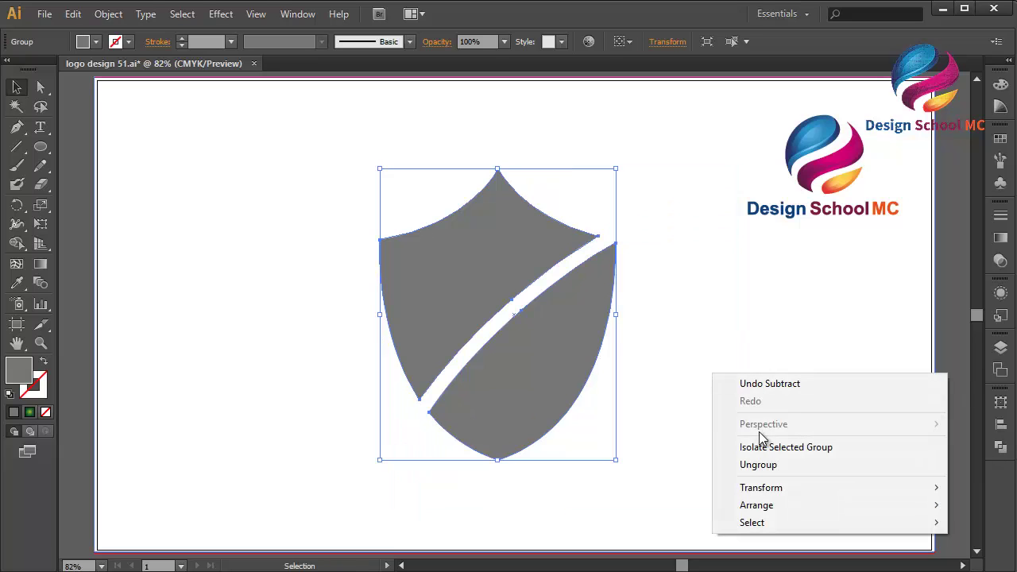
{"action": "left_click", "coordinate": [775, 465]}
{"action": "left_click", "coordinate": [372, 326]}
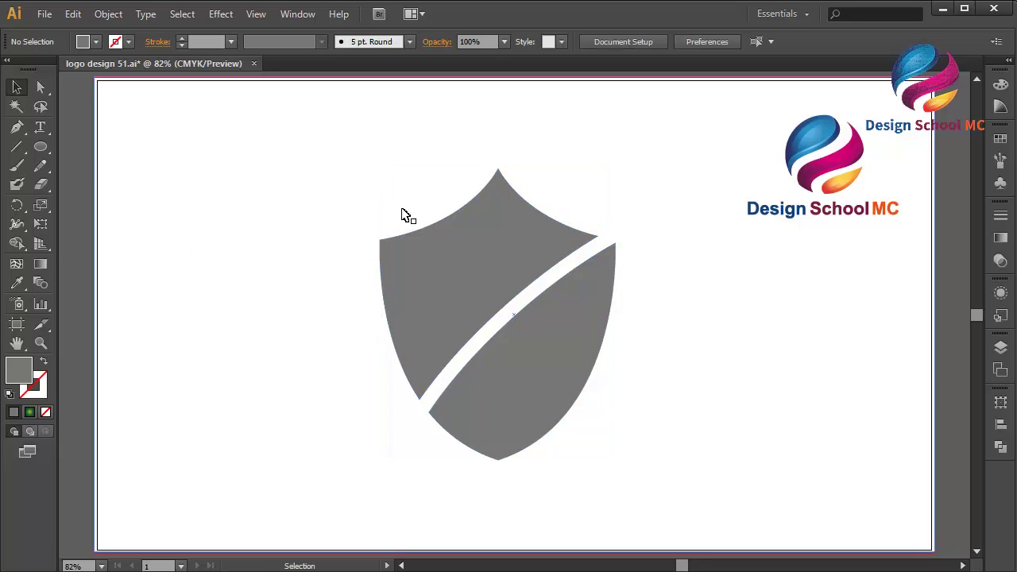
- Fill the upper-left shield piece with a green radial gradient swatch
{"action": "left_click", "coordinate": [452, 290]}
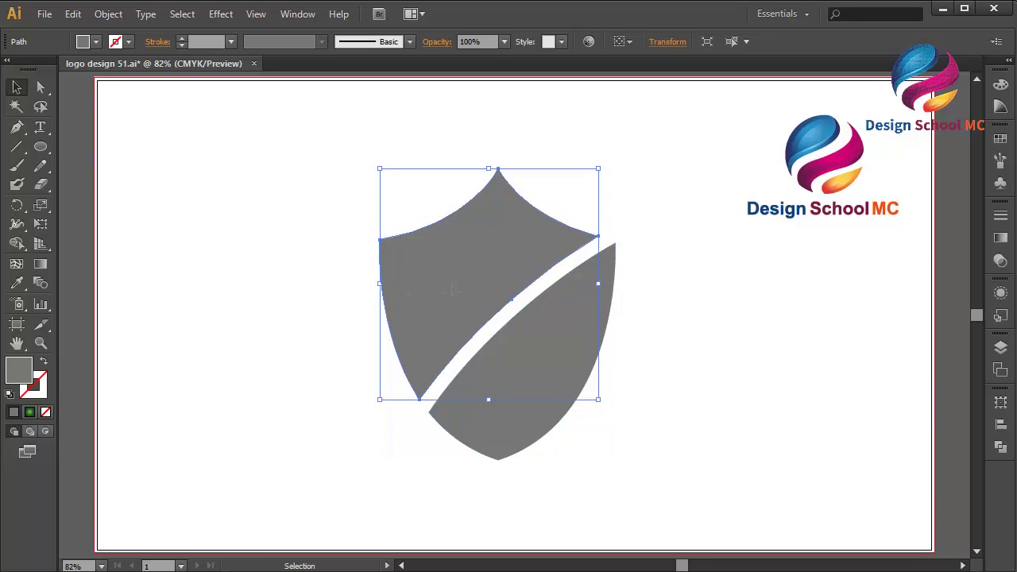
{"action": "left_click", "coordinate": [1000, 138]}
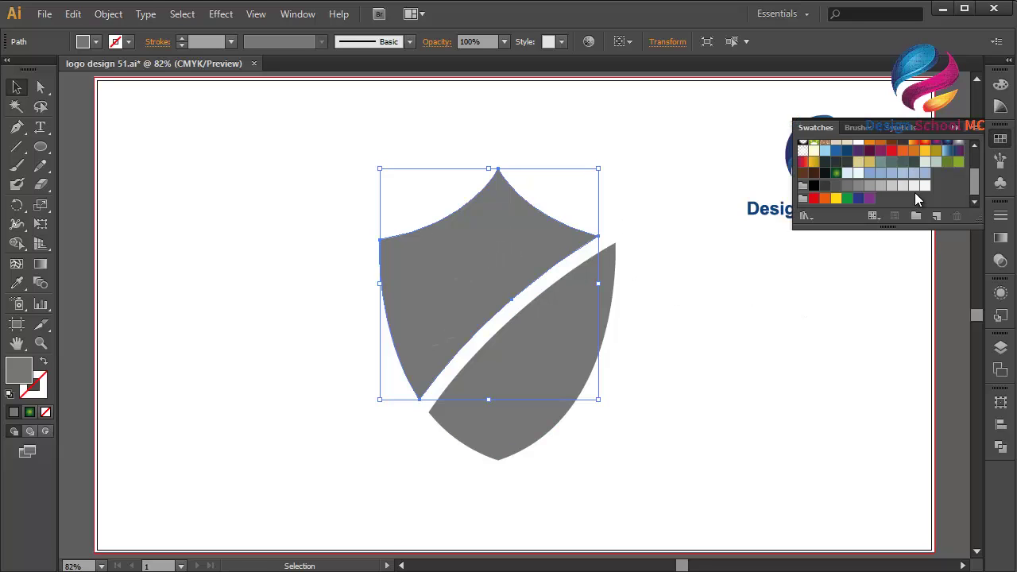
{"action": "left_click", "coordinate": [837, 174]}
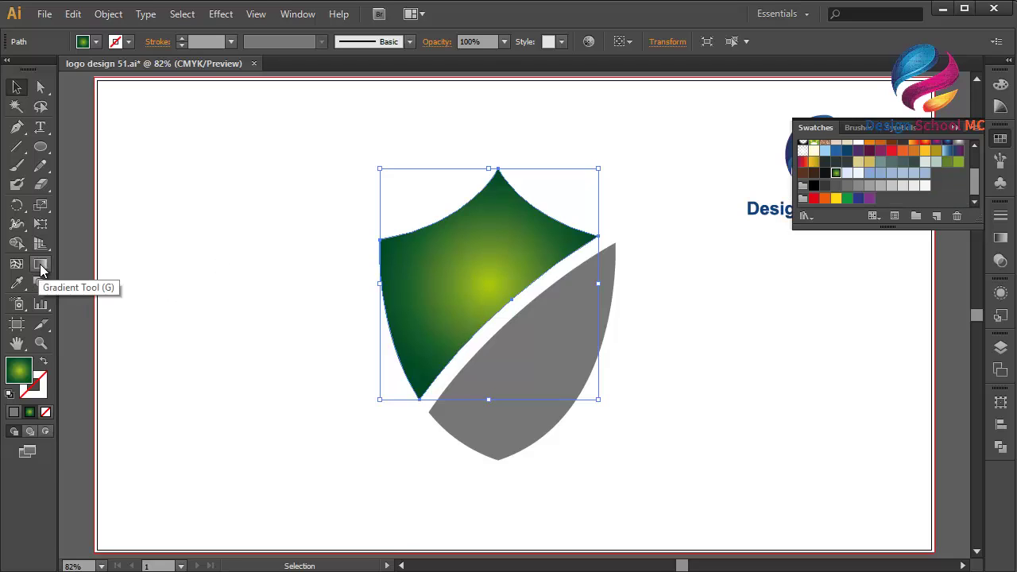
- Run the green gradient from yellow-green at the top to dark green at the bottom point
{"action": "left_click", "coordinate": [40, 268]}
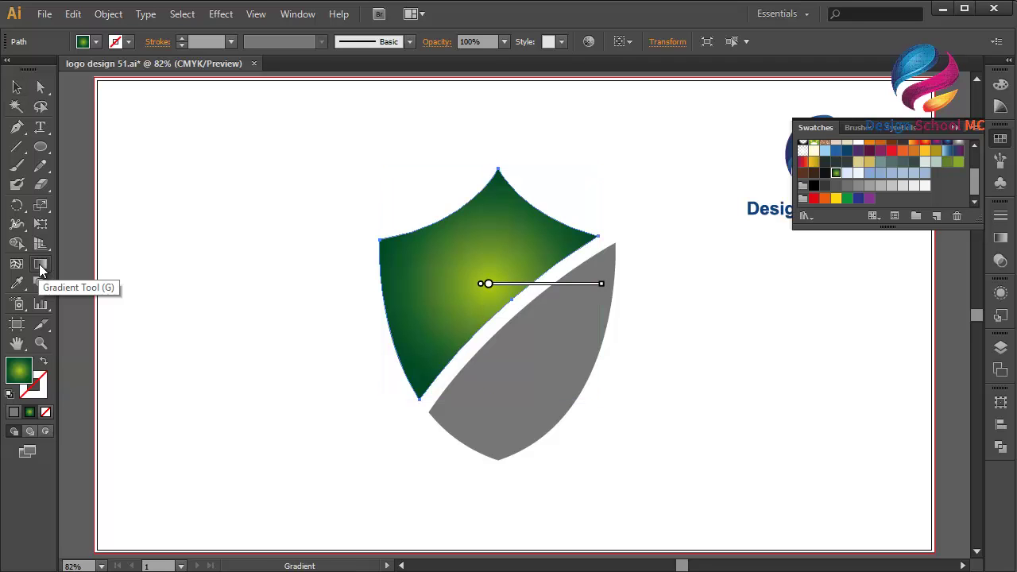
{"action": "left_click_drag", "start_coordinate": [496, 145], "coordinate": [516, 454]}
{"action": "left_click", "coordinate": [531, 286]}
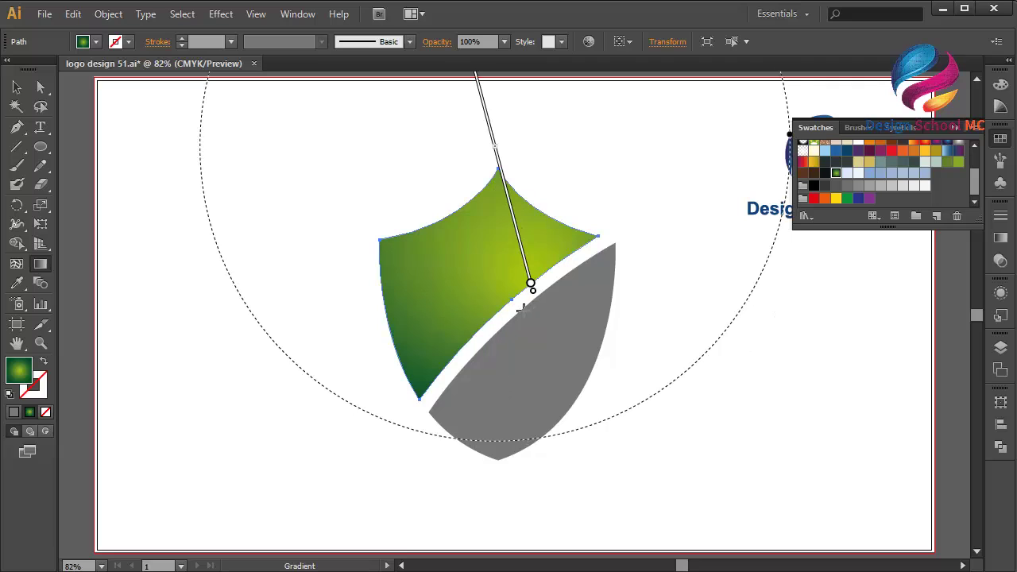
{"action": "left_click_drag", "start_coordinate": [511, 318], "coordinate": [360, 201]}
{"action": "mouse_move", "coordinate": [492, 149]}
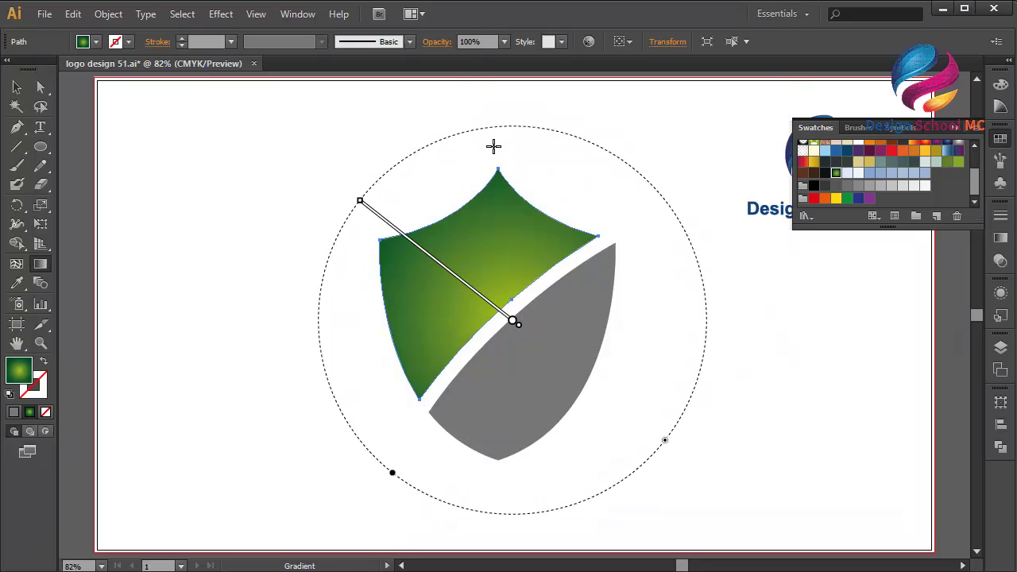
{"action": "left_click_drag", "start_coordinate": [496, 122], "coordinate": [496, 459]}
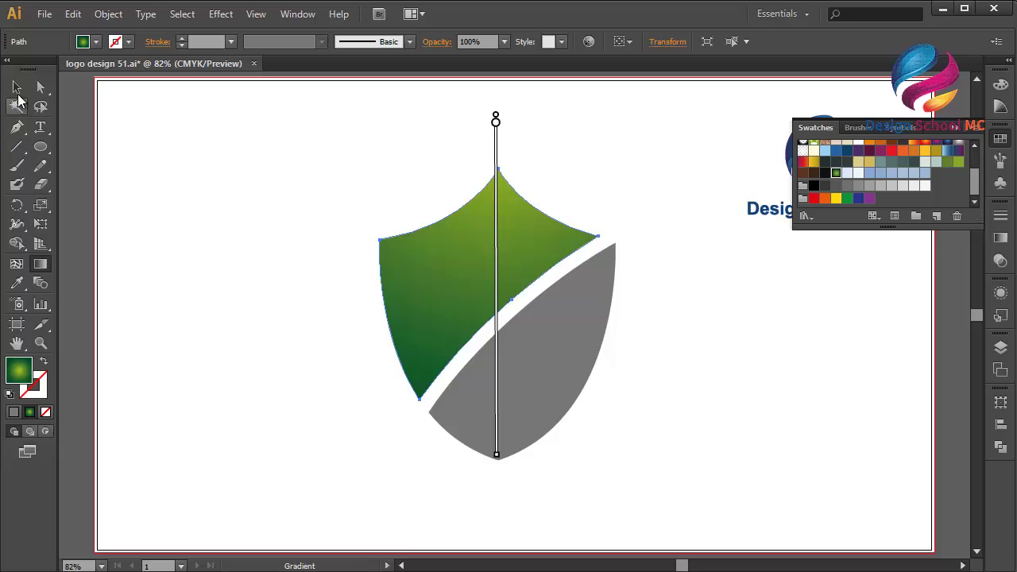
{"action": "left_click", "coordinate": [17, 86]}
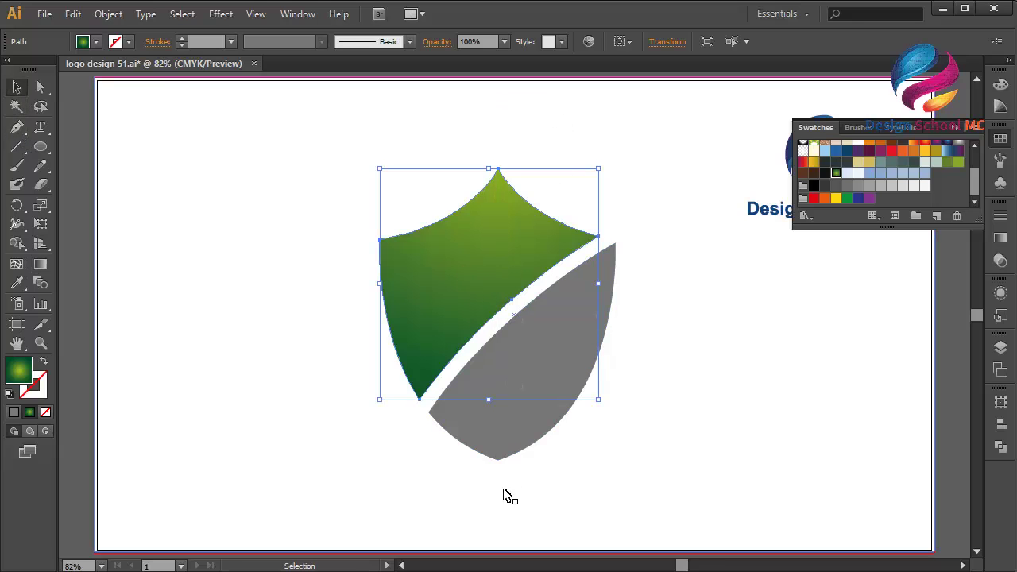
{"action": "left_click", "coordinate": [530, 418]}
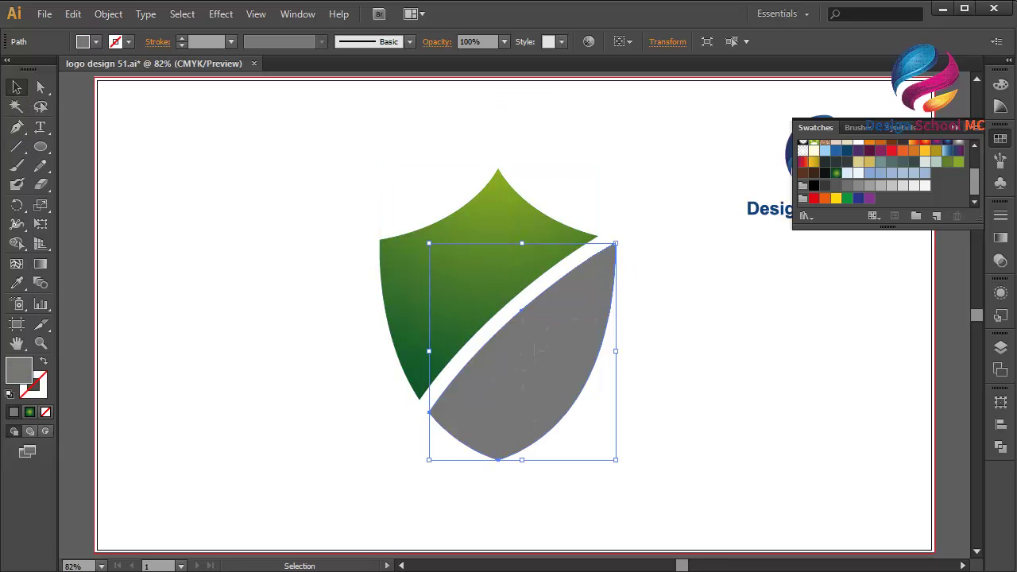
- Fill the lower piece with a pink-purple gradient running magenta at bottom to purple at top
{"action": "scroll", "coordinate": [930, 173], "scroll_direction": "up", "scroll_amount": 3}
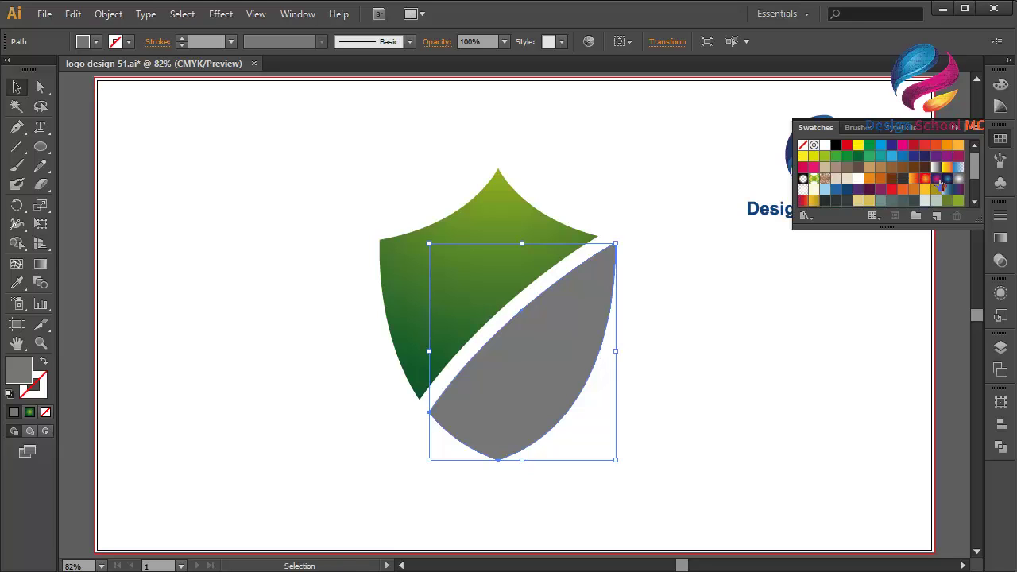
{"action": "left_click", "coordinate": [938, 181]}
{"action": "left_click", "coordinate": [40, 264]}
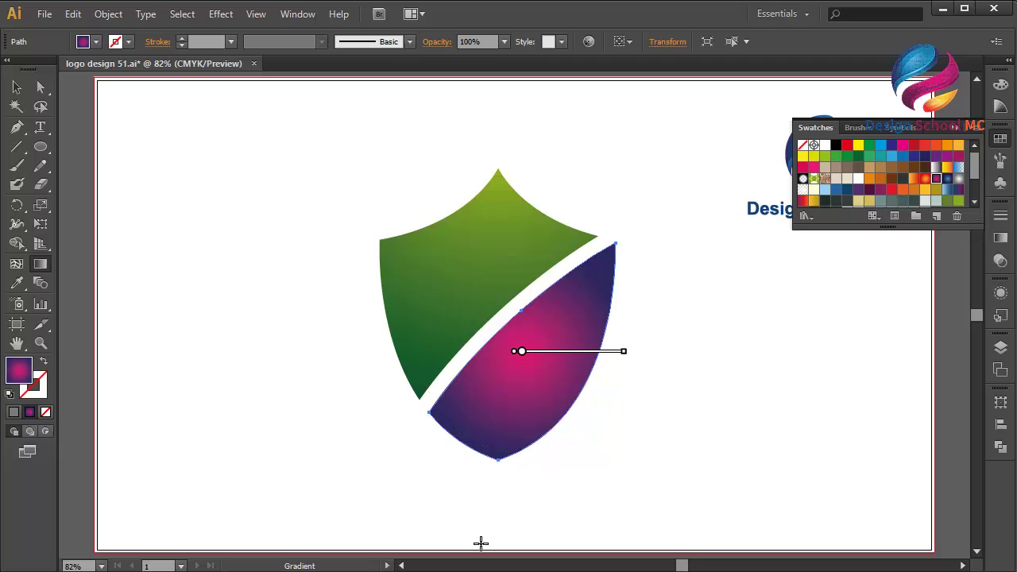
{"action": "left_click_drag", "start_coordinate": [528, 522], "coordinate": [526, 213]}
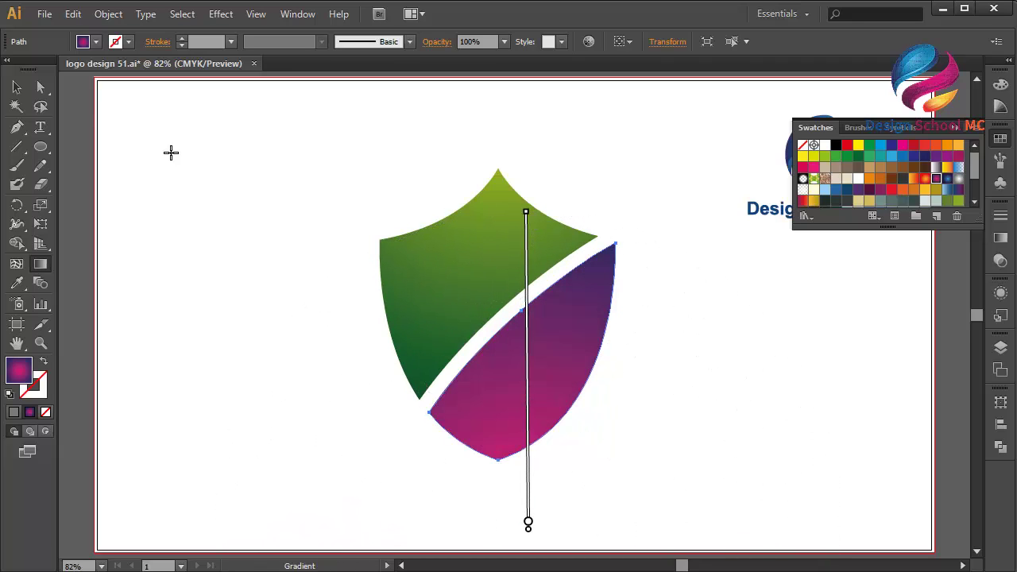
{"action": "left_click", "coordinate": [16, 86]}
{"action": "left_click", "coordinate": [80, 145]}
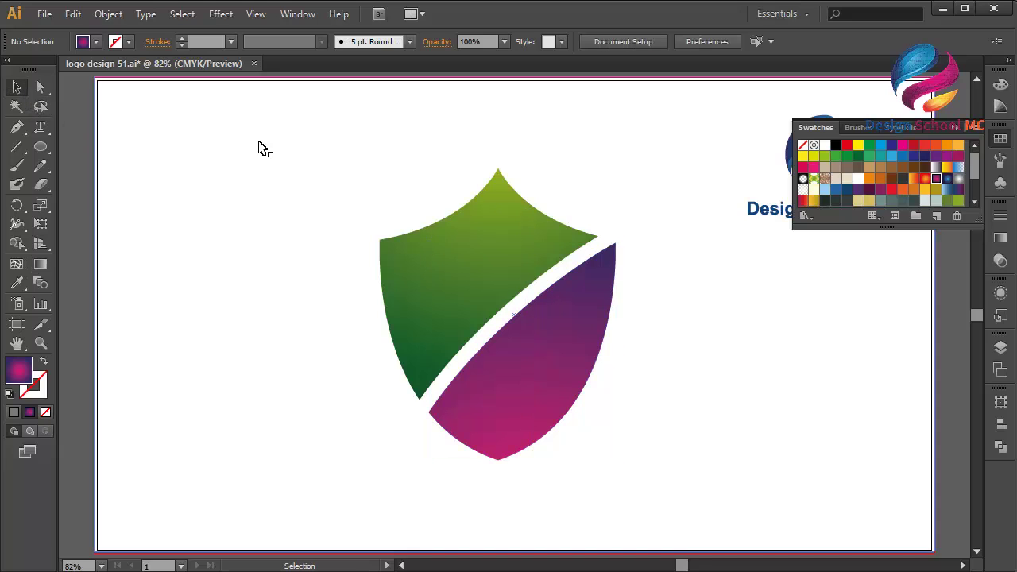
- Close the Swatches panel and select both the green and purple shield pieces to check them
{"action": "left_click", "coordinate": [1001, 135]}
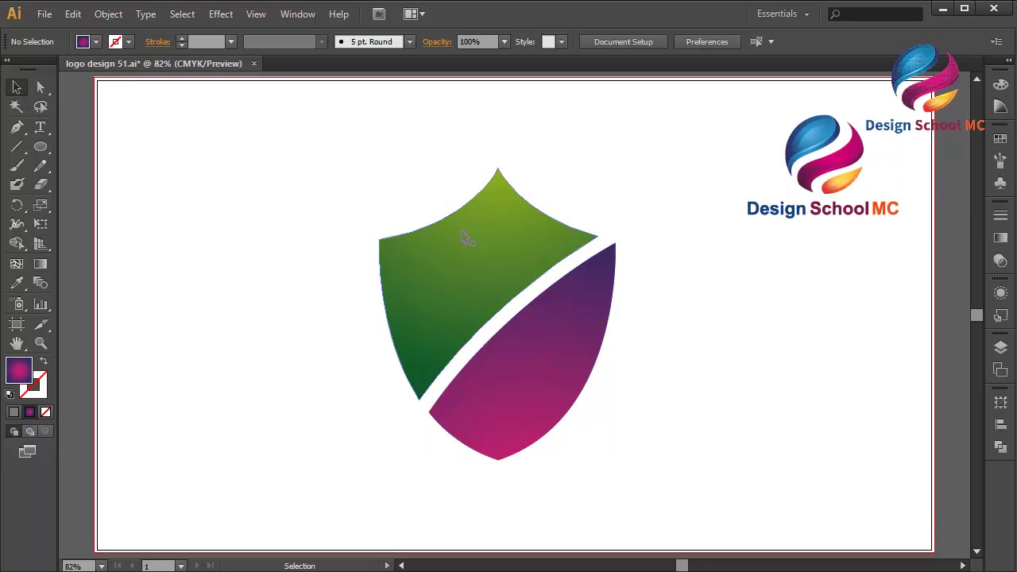
{"action": "right_click", "coordinate": [582, 317]}
{"action": "key", "text": "Escape"}
{"action": "left_click", "coordinate": [577, 318]}
{"action": "left_click", "coordinate": [484, 289]}
{"action": "left_click", "coordinate": [540, 335], "text": "shift"}
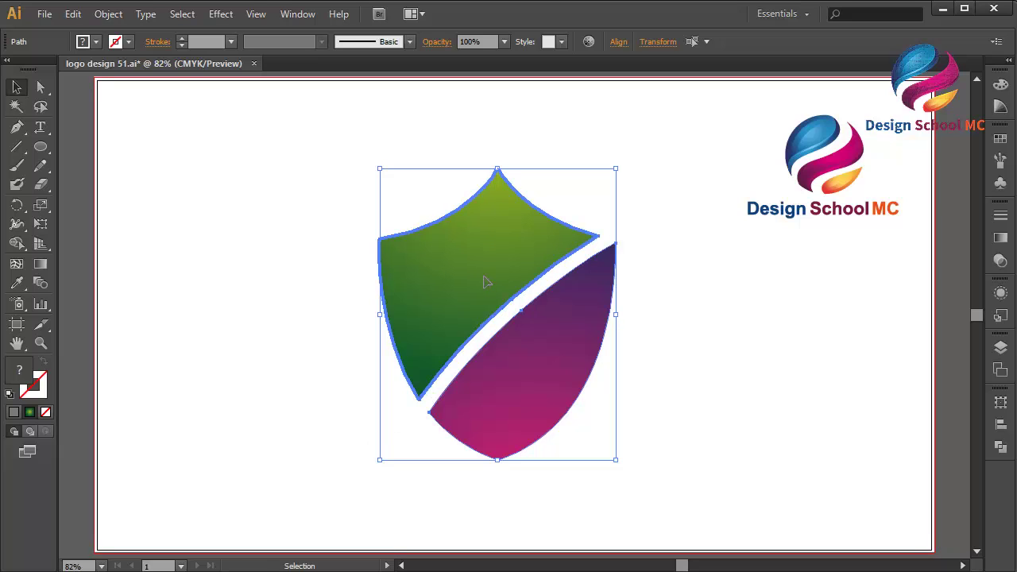
- Select the white background rectangle, then deselect all artwork from empty artboard space
{"action": "left_click", "coordinate": [693, 358]}
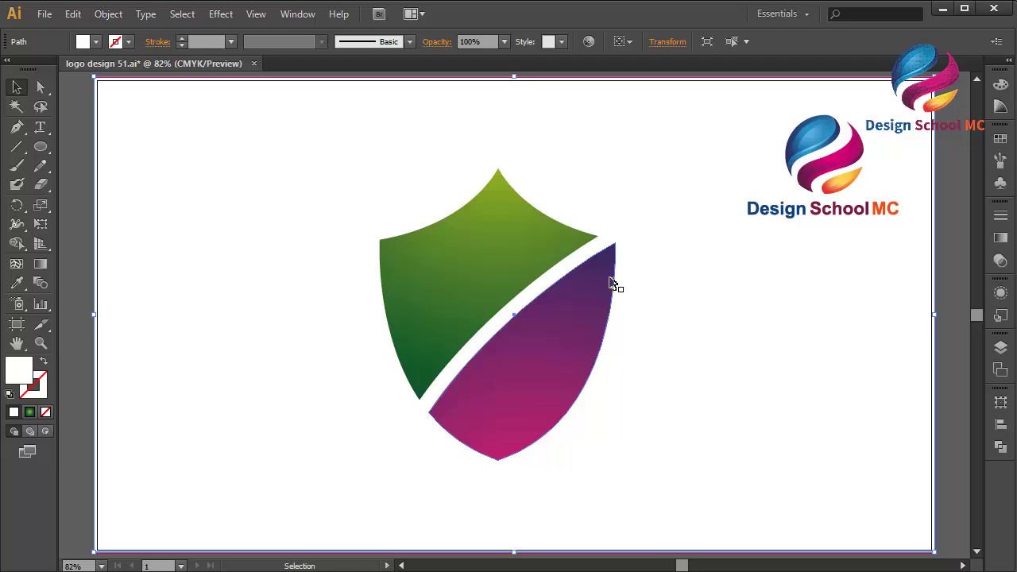
{"action": "left_click", "coordinate": [866, 159]}
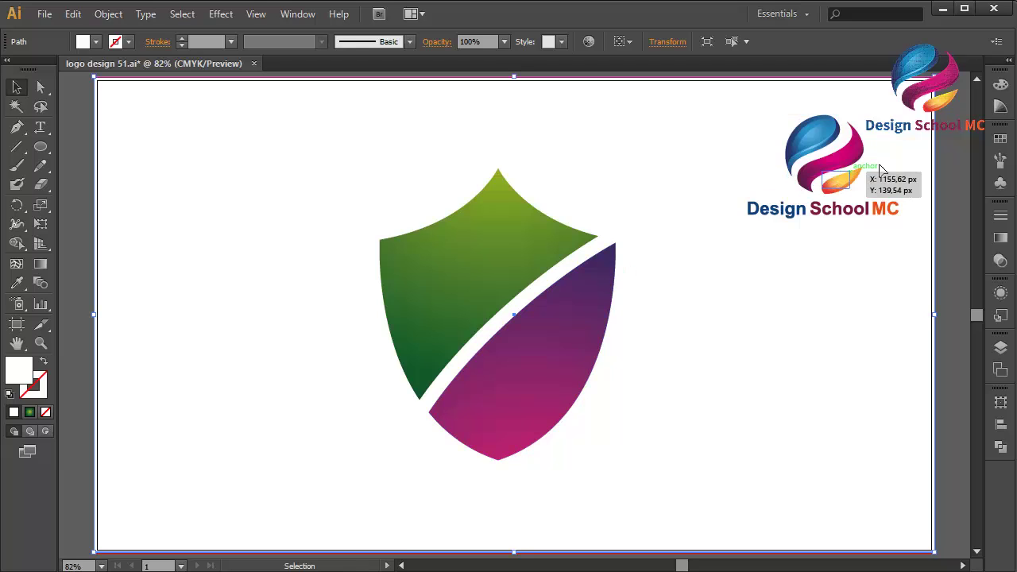
{"action": "left_click", "coordinate": [953, 192]}
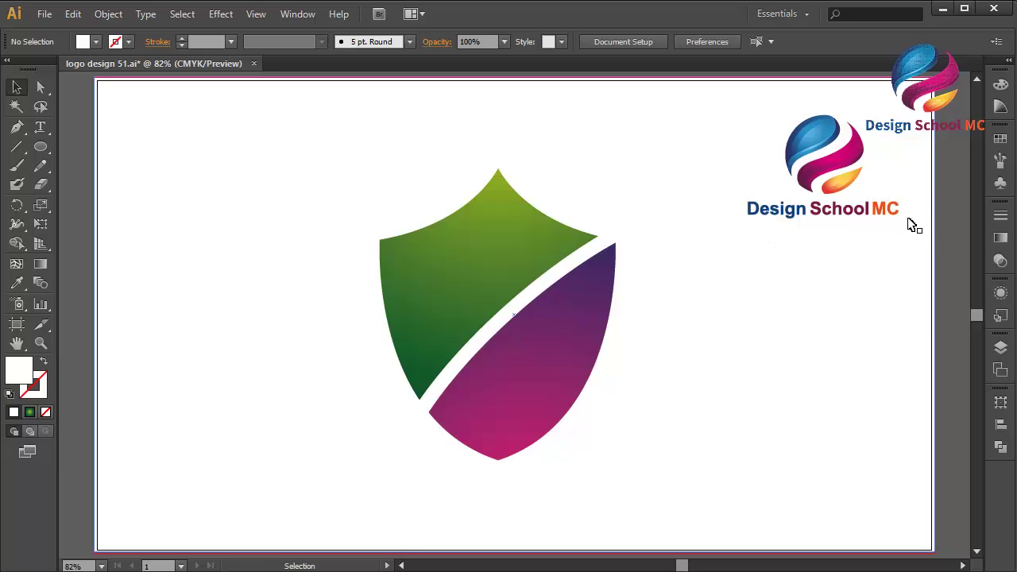
{"action": "left_click_drag", "start_coordinate": [849, 202], "coordinate": [753, 208]}
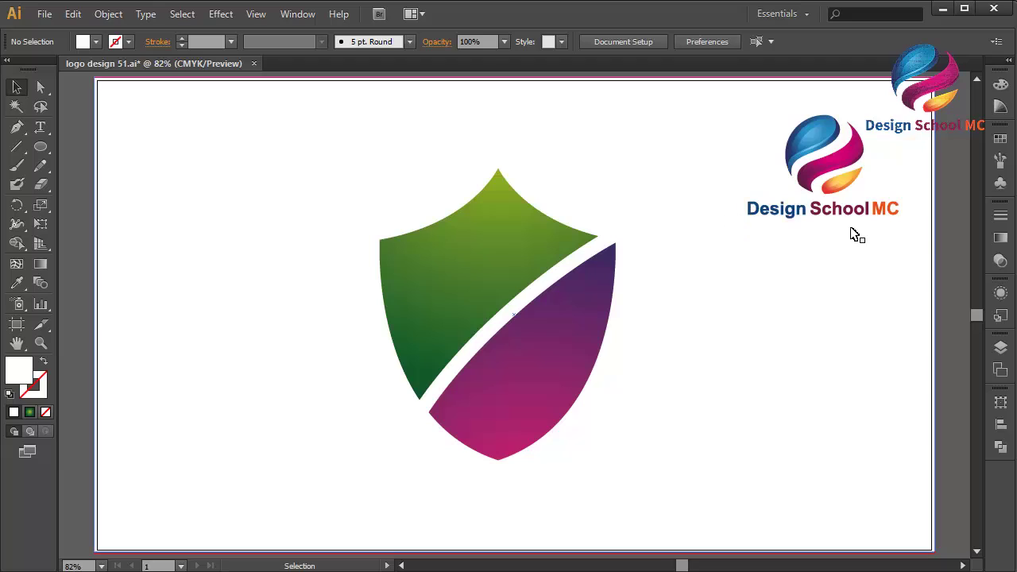